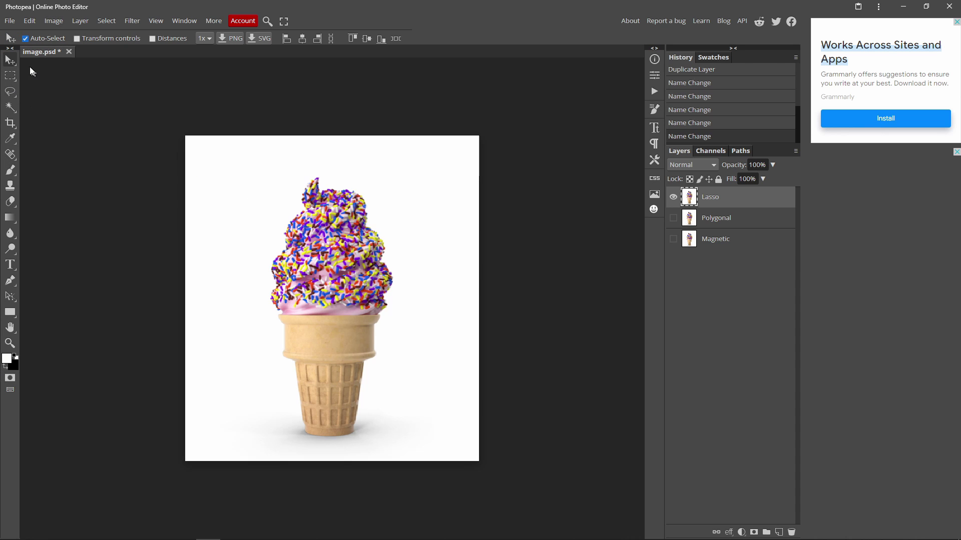
Step: Bring up the lasso tool's flyout of selection variants
right_click(10, 92)
key(Escape)
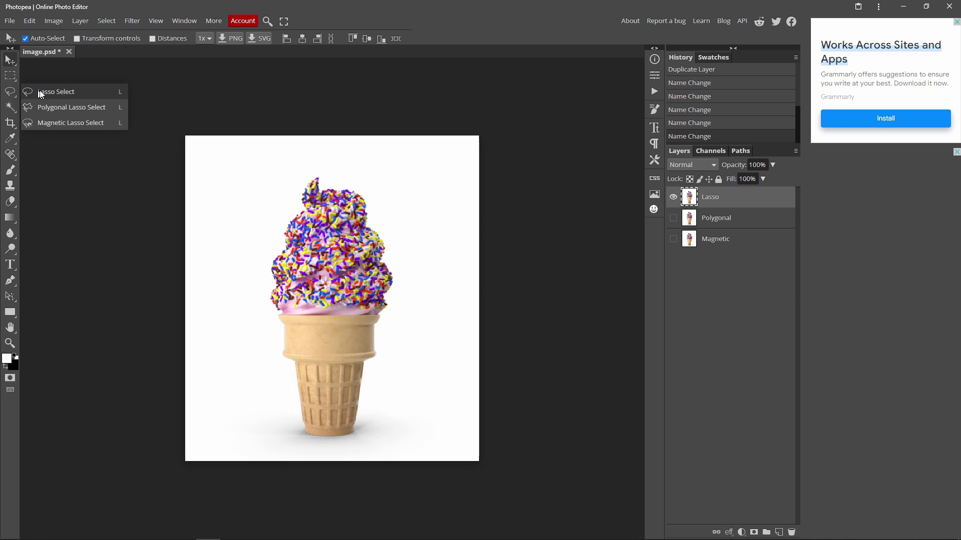
Step: Erase a freehand patch of white background left of the ice cream with Lasso Select
click(68, 92)
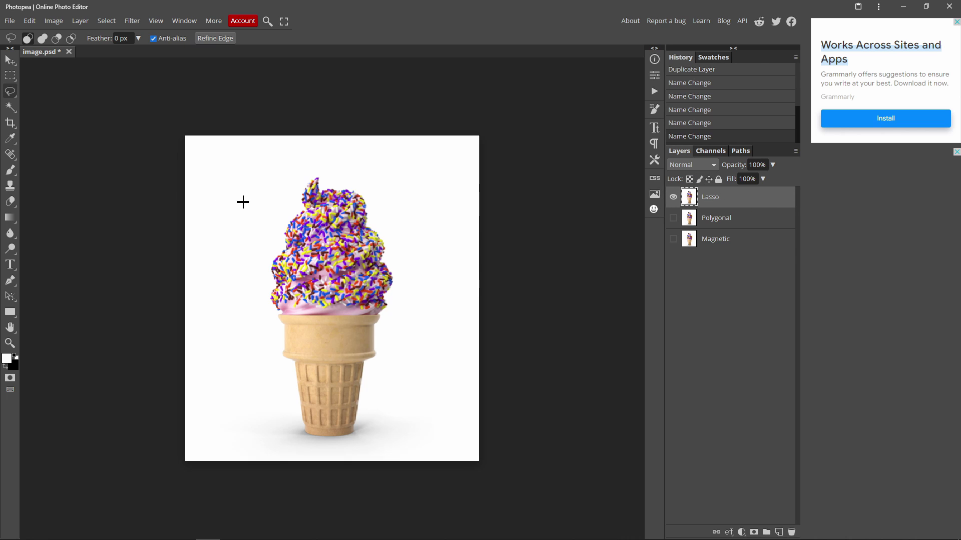
mouse_move(243, 192)
mouse_down()
mouse_move(237, 261)
mouse_move(246, 365)
mouse_move(244, 379)
mouse_move(231, 368)
mouse_move(215, 384)
mouse_move(195, 343)
mouse_move(194, 271)
mouse_move(241, 191)
mouse_up()
key(Delete)
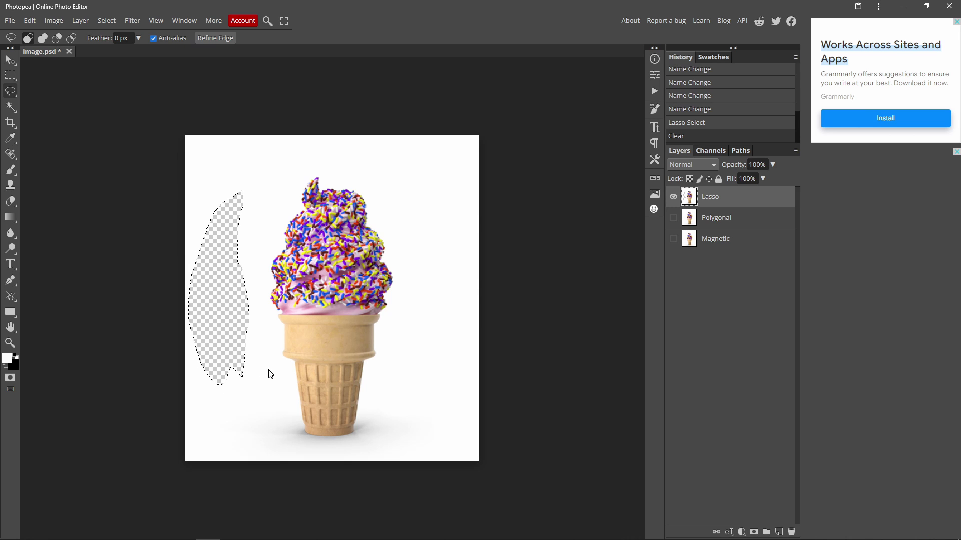
key(ctrl+d)
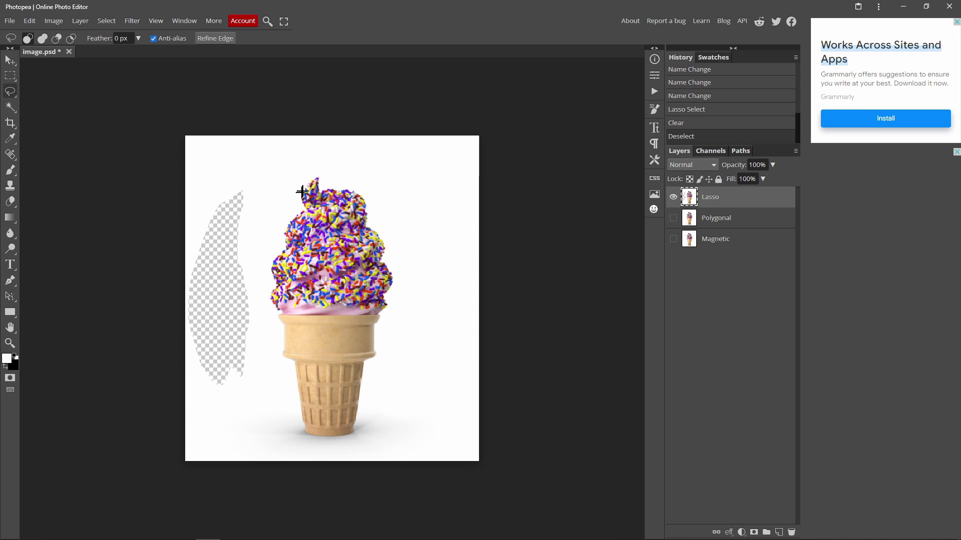
Step: Erase a second, larger freehand patch of background beside the cone and deselect
mouse_move(311, 178)
mouse_down()
mouse_move(305, 212)
mouse_move(289, 223)
mouse_move(271, 296)
mouse_move(298, 406)
mouse_move(250, 365)
mouse_move(209, 229)
mouse_move(269, 166)
mouse_move(315, 173)
mouse_up()
key(Delete)
key(ctrl+d)
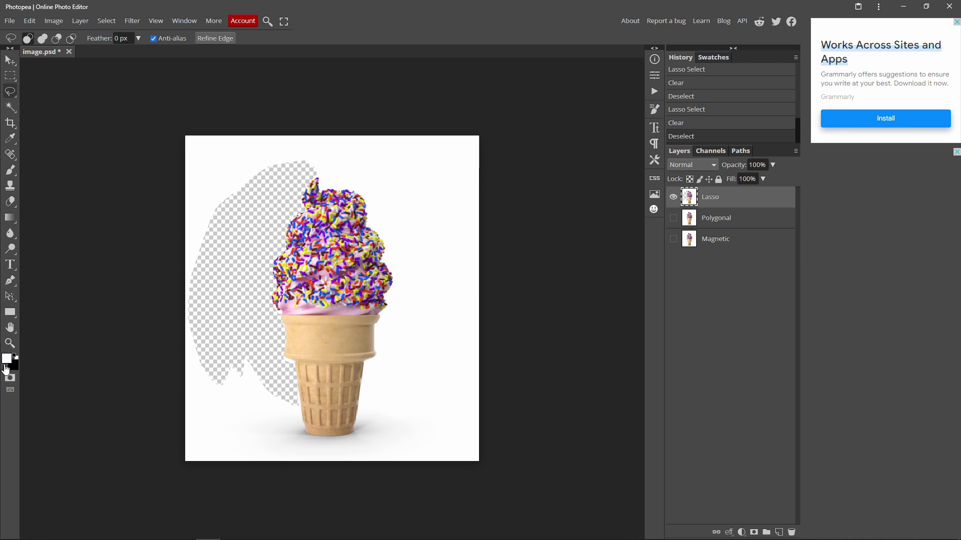
click(10, 343)
scroll(320, 223, up, 5)
scroll(318, 221, down, 4)
scroll(326, 227, up, 2)
scroll(325, 226, down, 2)
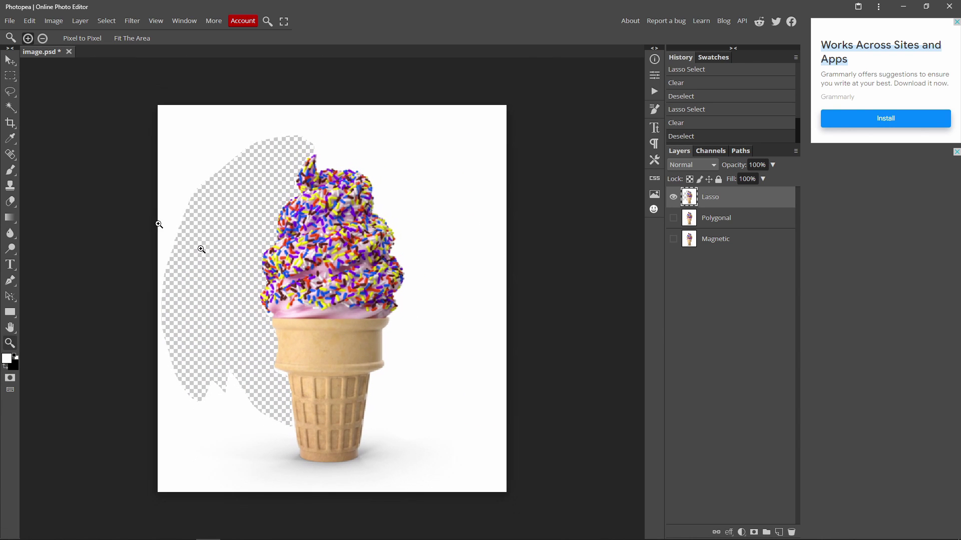
Step: Hide the Lasso layer and make the Polygonal layer visible and active
click(673, 197)
click(673, 218)
click(731, 218)
scroll(457, 257, down, 1)
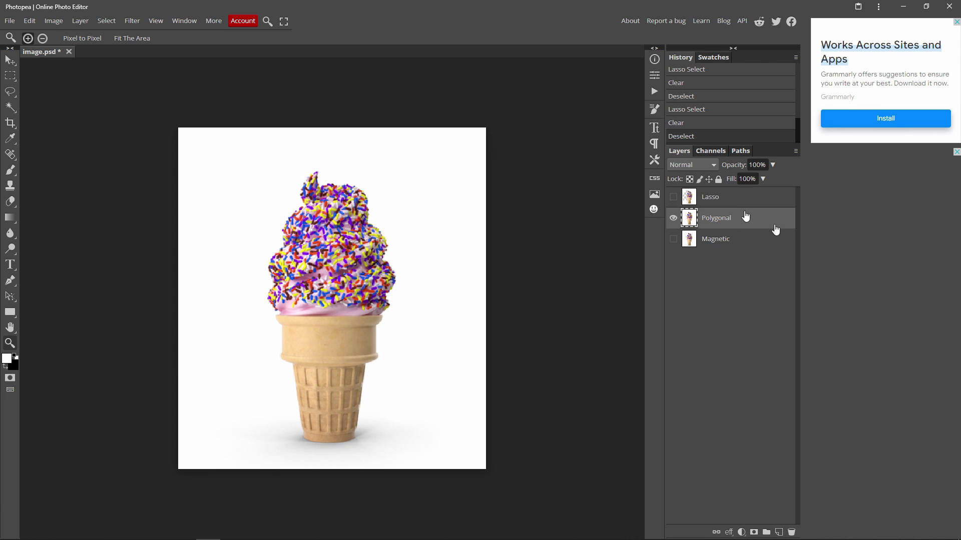
Step: Erase an angular background patch beside the ice cream's top using Polygonal Lasso Select
right_click(10, 92)
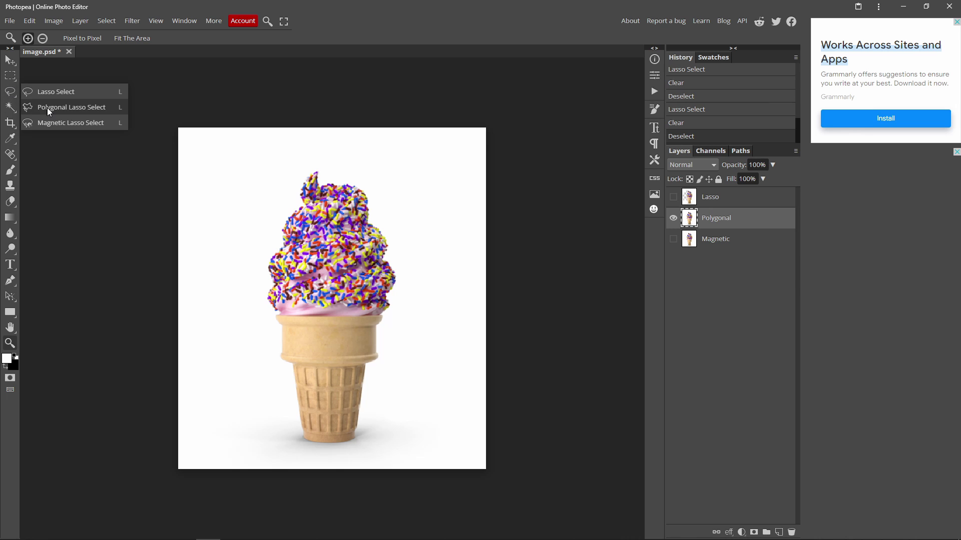
click(89, 106)
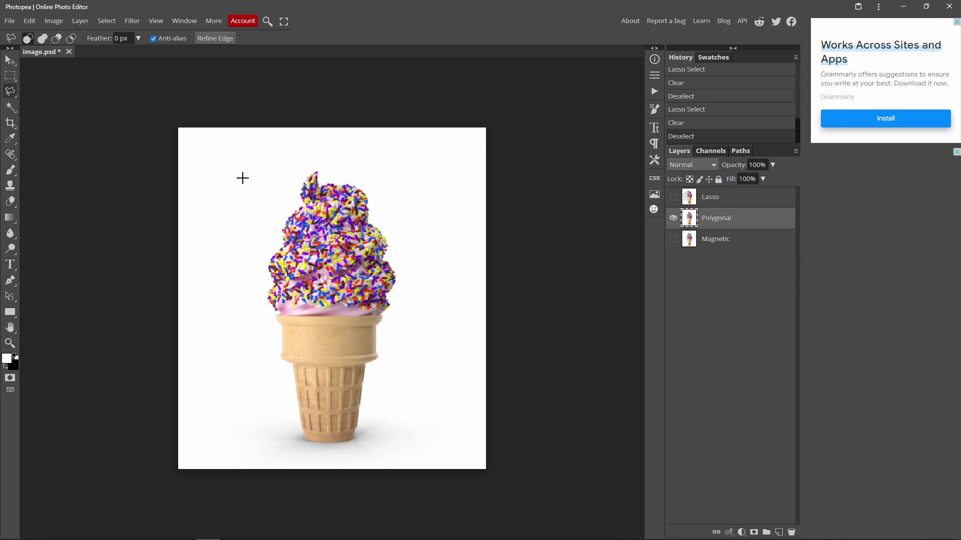
click(10, 344)
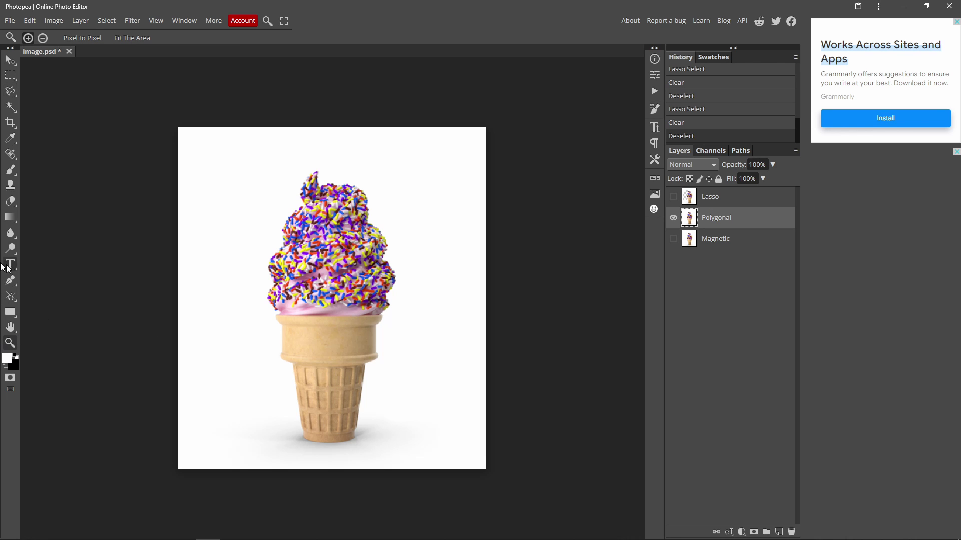
click(290, 379)
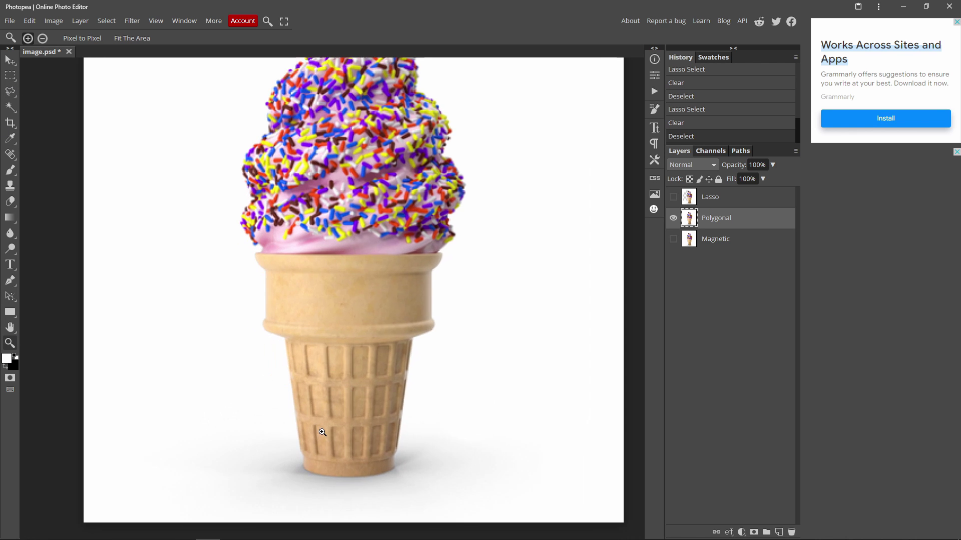
scroll(316, 246, up, 3)
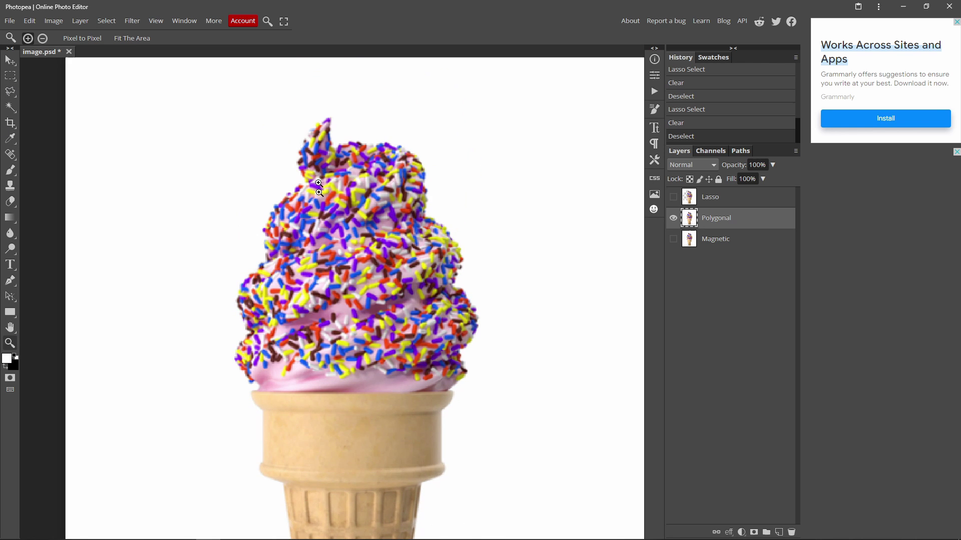
click(11, 92)
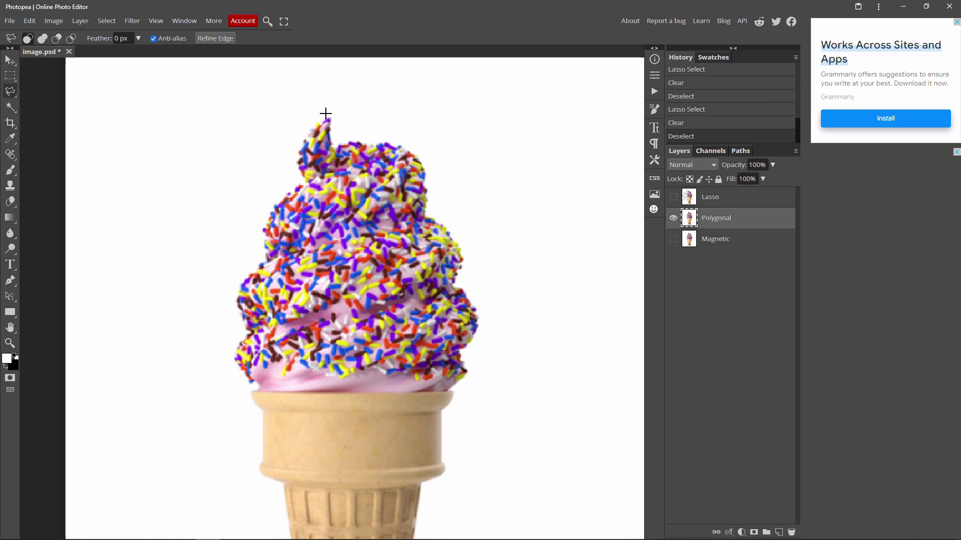
scroll(263, 376, down, 1)
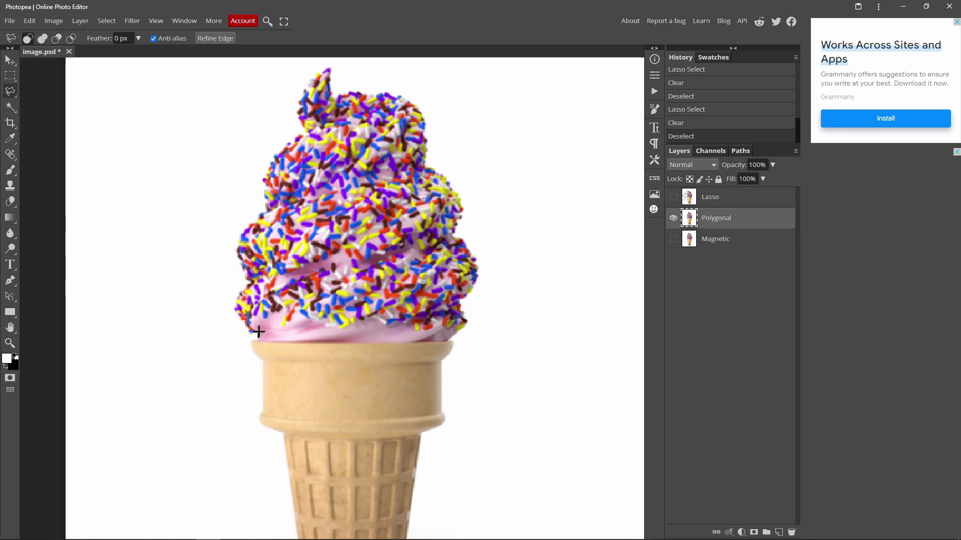
scroll(275, 232, up, 2)
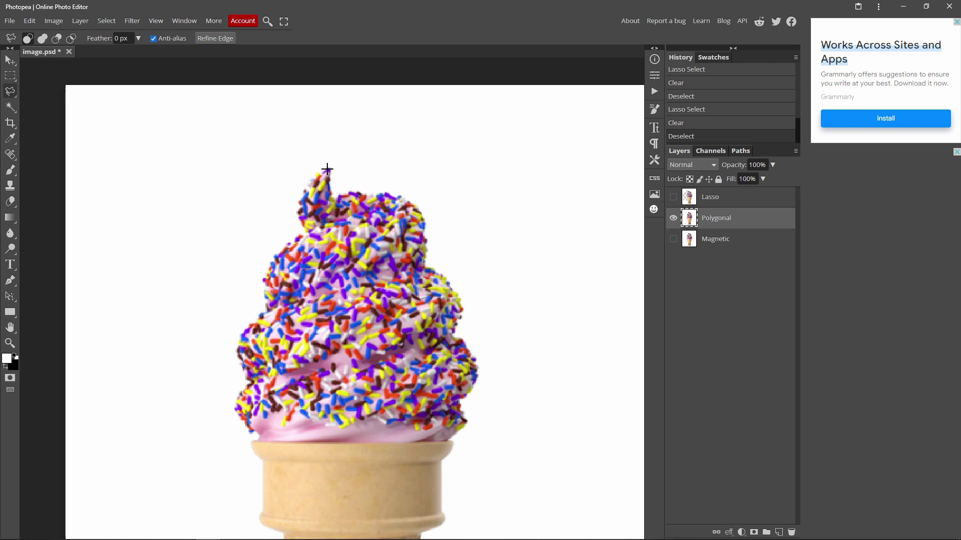
mouse_move(328, 168)
mouse_down()
mouse_move(300, 204)
mouse_move(304, 235)
mouse_move(284, 245)
mouse_move(264, 282)
mouse_move(270, 311)
mouse_move(239, 342)
mouse_move(243, 377)
mouse_move(251, 381)
mouse_move(233, 402)
mouse_move(248, 407)
mouse_move(243, 426)
mouse_move(143, 401)
mouse_move(263, 124)
mouse_move(331, 159)
mouse_move(323, 173)
mouse_move(281, 131)
mouse_move(322, 169)
mouse_move(353, 152)
mouse_move(330, 171)
mouse_up()
key(Delete)
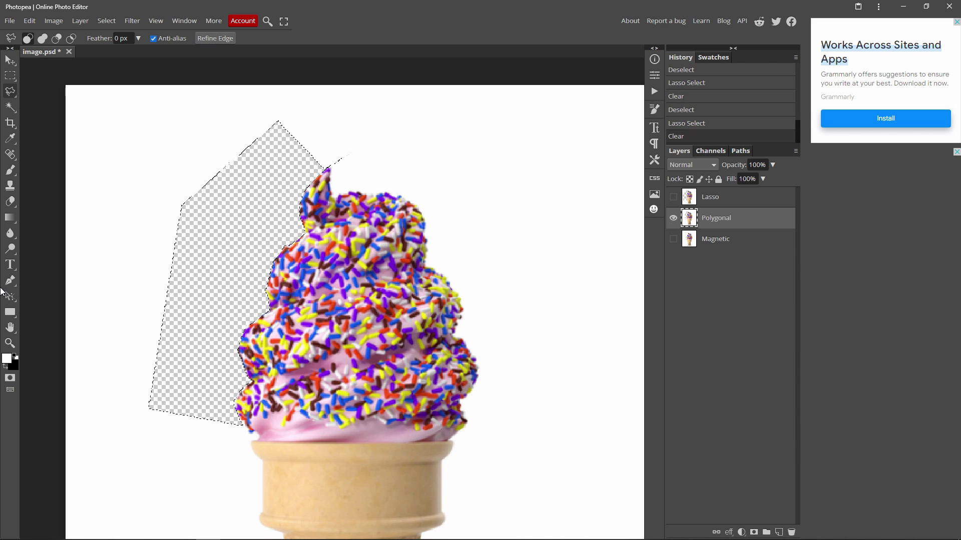
Step: Outline the lower waffle cone with four polygon corners and delete it to transparency
key(ctrl+d)
click(10, 343)
scroll(200, 322, down, 2)
scroll(201, 322, down, 2)
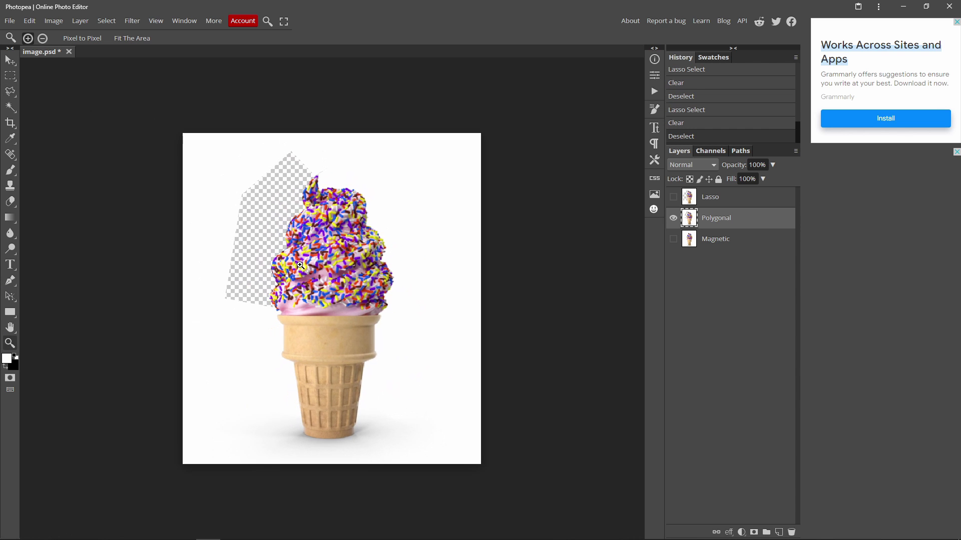
scroll(306, 374, up, 3)
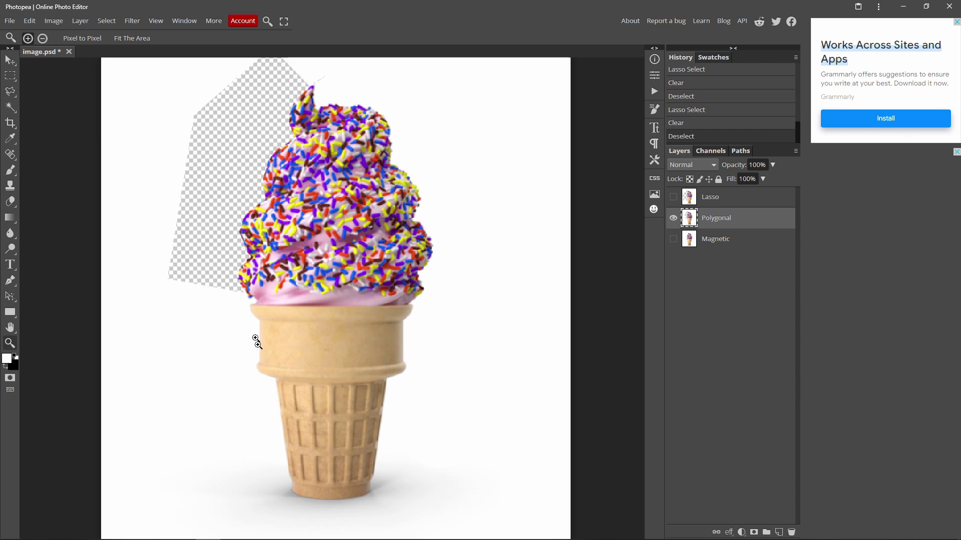
scroll(279, 345, up, 2)
key(l)
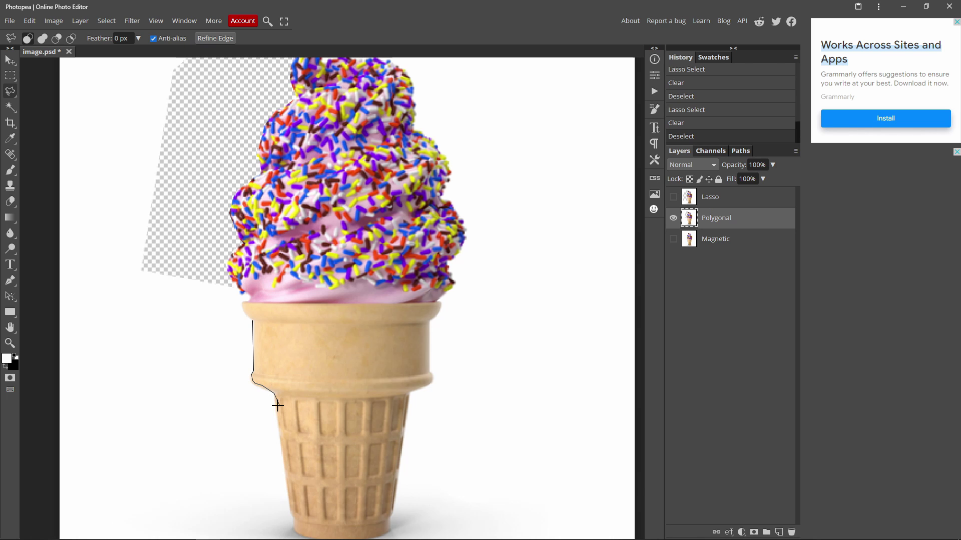
scroll(278, 406, down, 2)
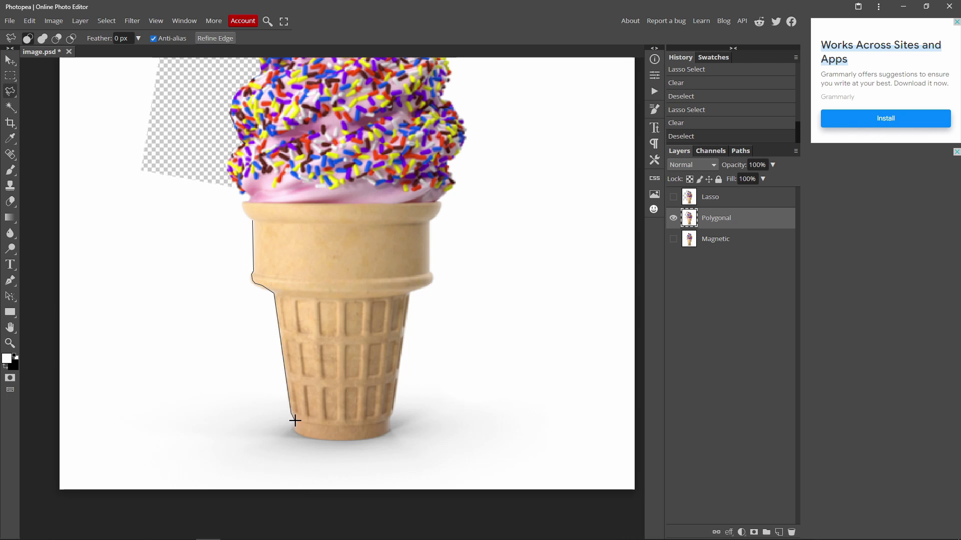
click(297, 434)
click(418, 275)
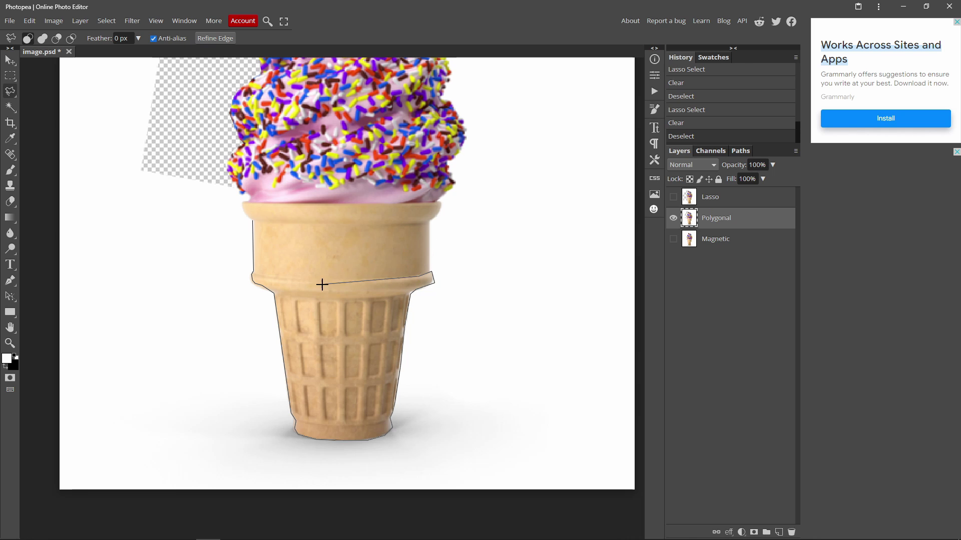
click(340, 279)
click(253, 221)
key(Delete)
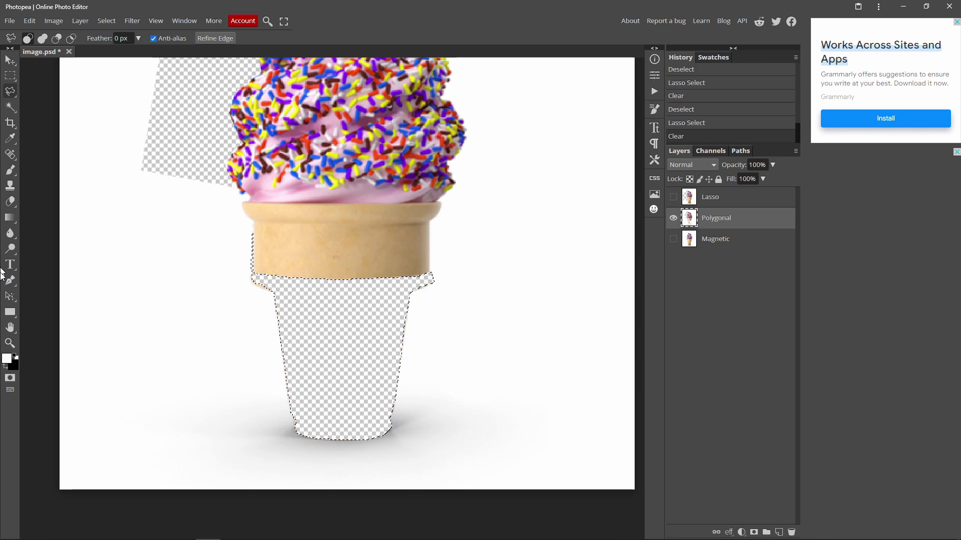
Step: Deselect and zoom back out to view the whole ice cream
key(ctrl+d)
click(328, 263)
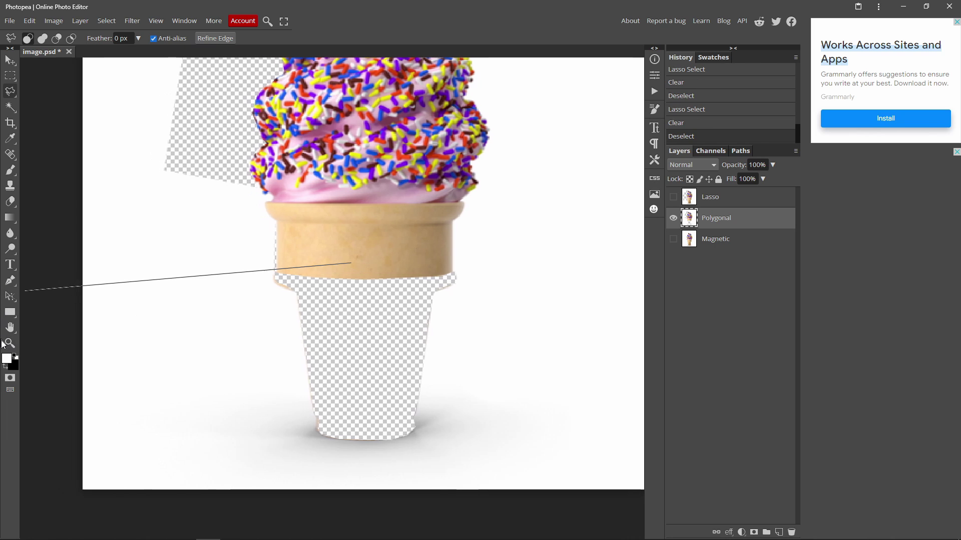
click(10, 343)
mouse_move(265, 247)
mouse_down()
mouse_move(411, 289)
mouse_move(290, 410)
mouse_move(337, 460)
mouse_move(316, 371)
mouse_up()
alt+click(316, 371)
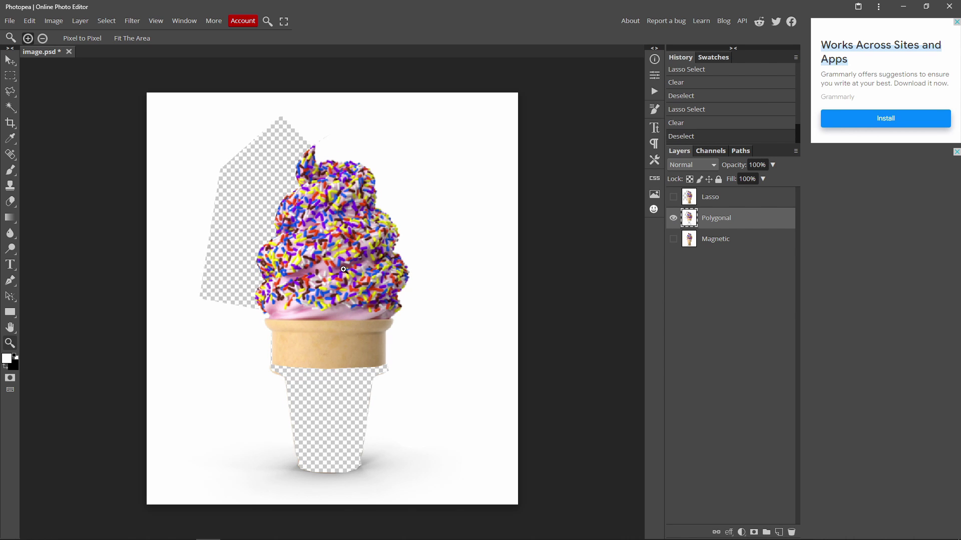
Step: Hide the Polygonal layer, show the Magnetic layer, and choose Magnetic Lasso Select
click(673, 218)
click(673, 239)
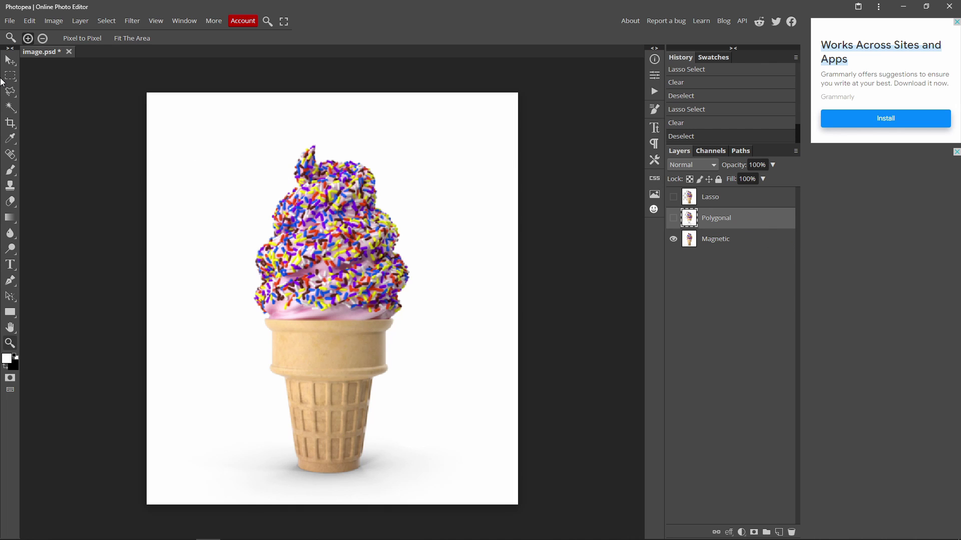
right_click(11, 92)
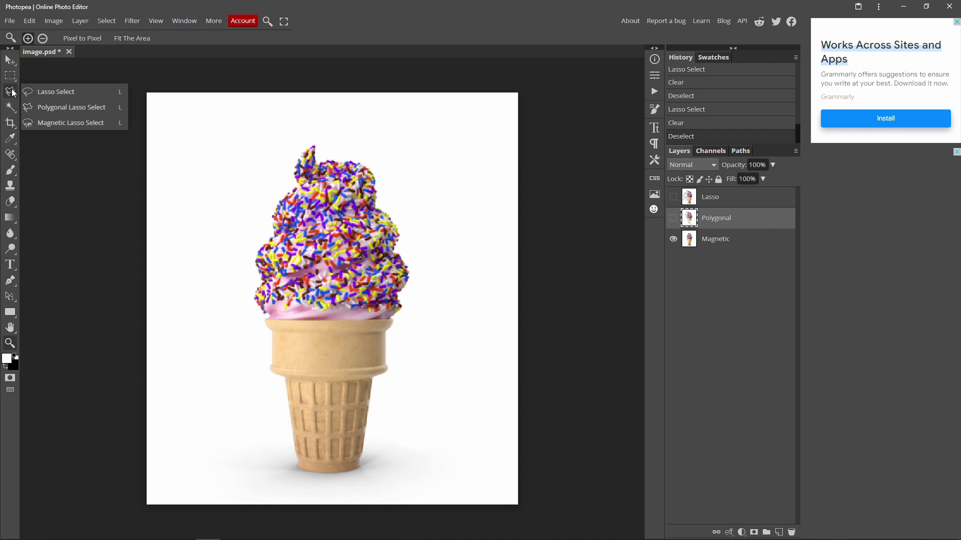
click(42, 123)
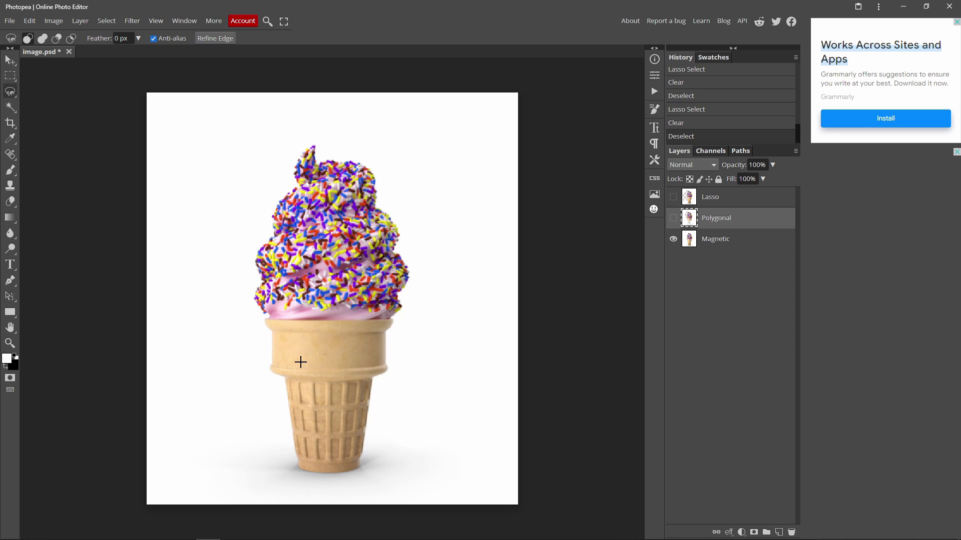
Step: Trace the cone's outline from its top swirl with the magnetic lasso and close the loop
mouse_move(304, 142)
mouse_down()
mouse_move(283, 172)
mouse_move(291, 190)
mouse_move(270, 205)
mouse_move(264, 234)
mouse_move(246, 251)
mouse_move(246, 284)
mouse_move(233, 305)
mouse_move(255, 355)
mouse_move(250, 389)
mouse_move(270, 401)
mouse_move(287, 487)
mouse_move(357, 487)
mouse_move(389, 458)
mouse_move(388, 440)
mouse_move(373, 440)
mouse_move(395, 366)
mouse_move(395, 318)
mouse_move(421, 266)
mouse_move(382, 165)
mouse_move(356, 146)
mouse_move(305, 139)
mouse_up()
click(305, 139)
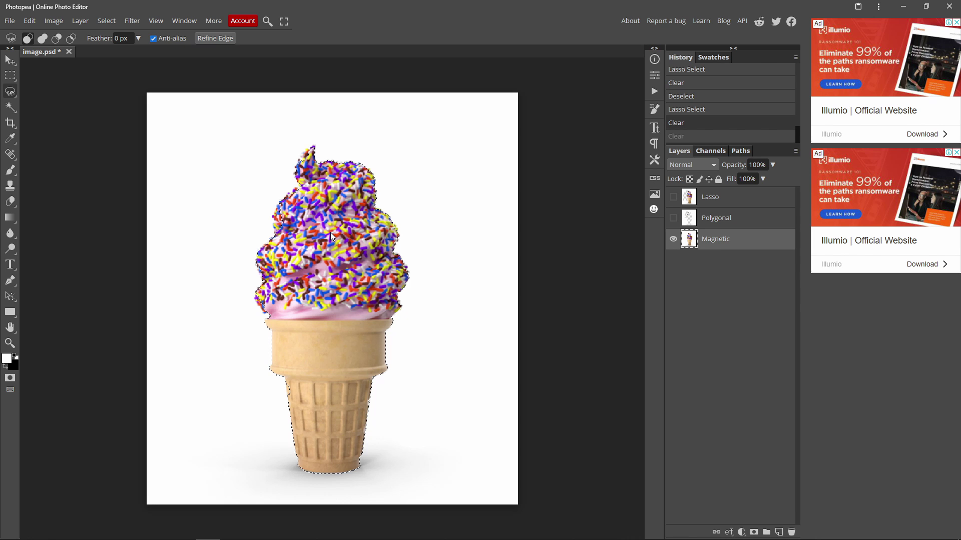
Step: Copy the cone onto a new Layer 1, delete the Magnetic layer, and nudge the cone slightly
key(ctrl+c)
key(ctrl+v)
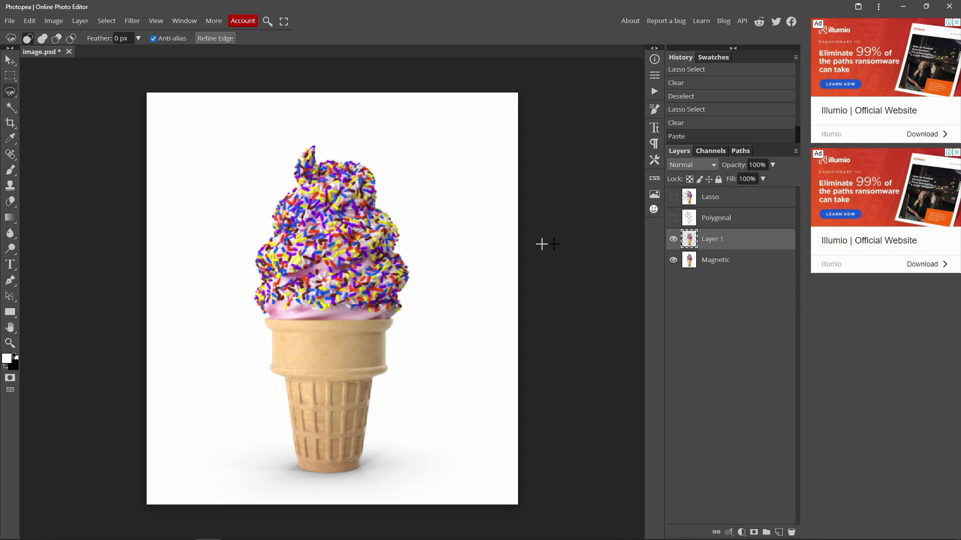
click(710, 269)
key(Delete)
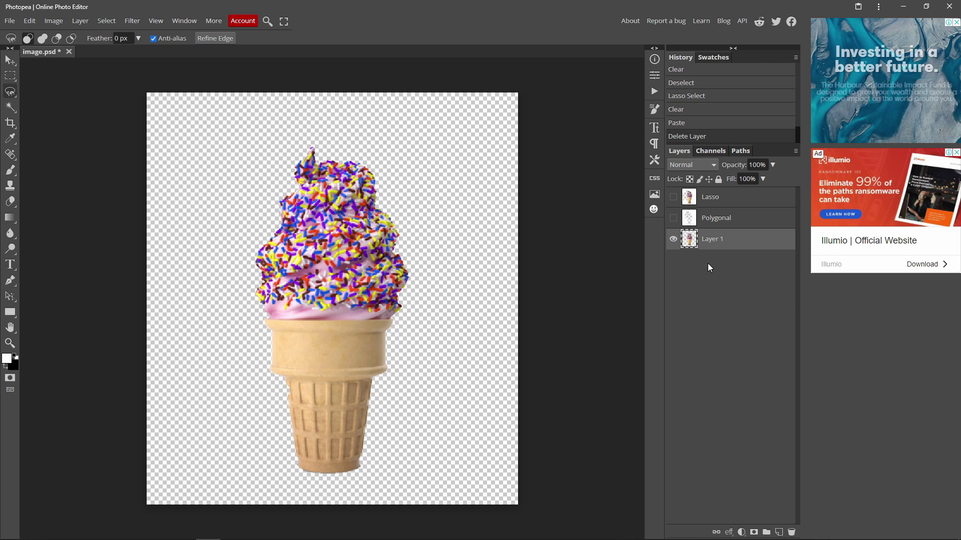
click(11, 59)
drag(330, 276, 333, 281)
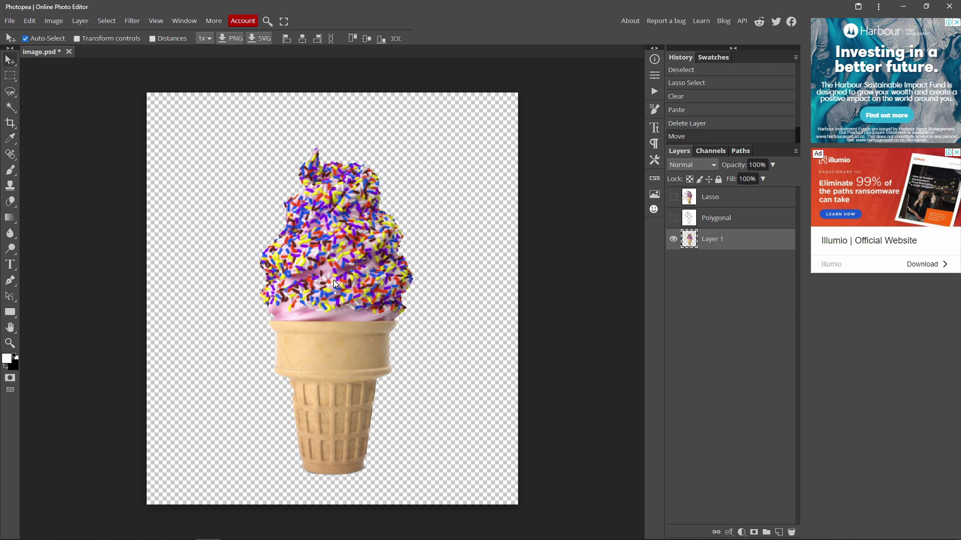